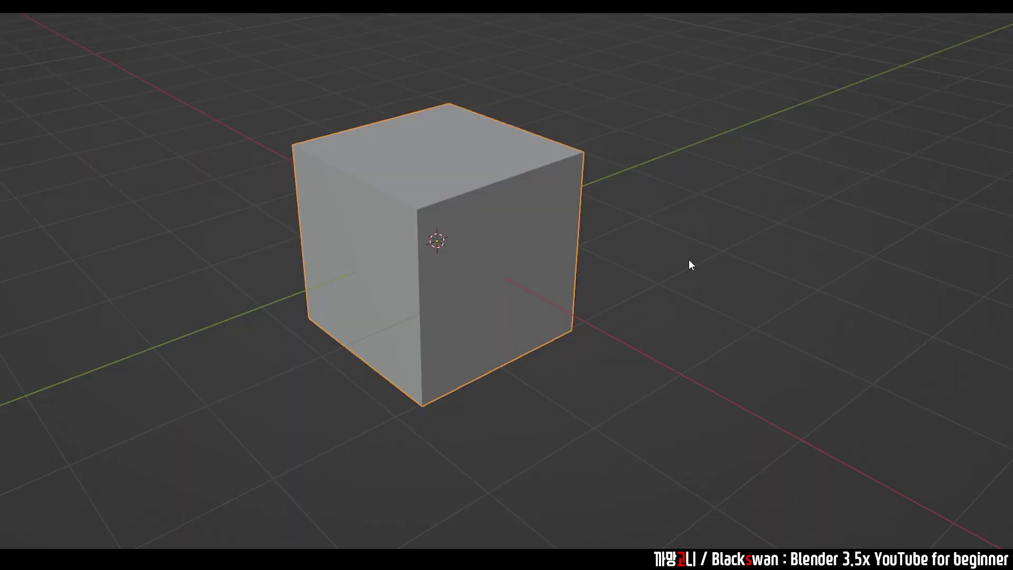
- Delete the default cube and add a flat plane in its place
key(Delete)
key(shift+a)
click(578, 265)
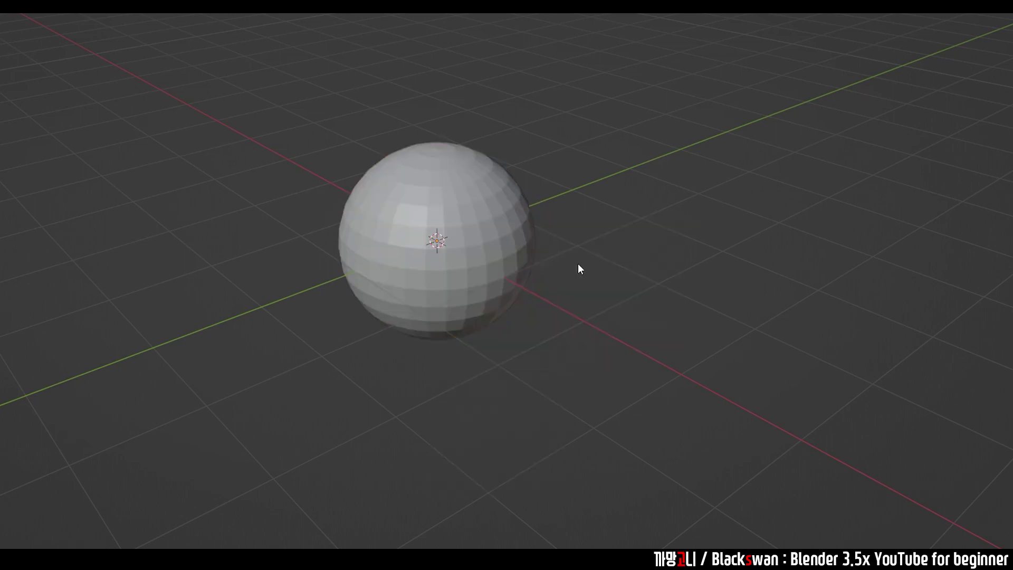
key(Delete)
key(shift+a)
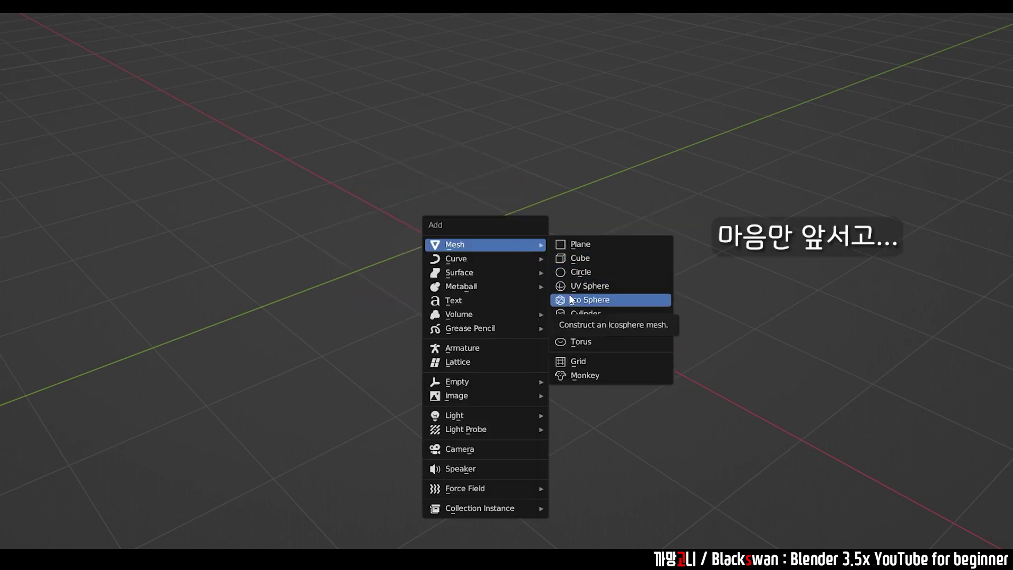
click(578, 244)
- Add a small icosphere on the plane, scaled down and sunk halfway into it
key(shift+a)
click(599, 309)
key(Delete)
key(shift+a)
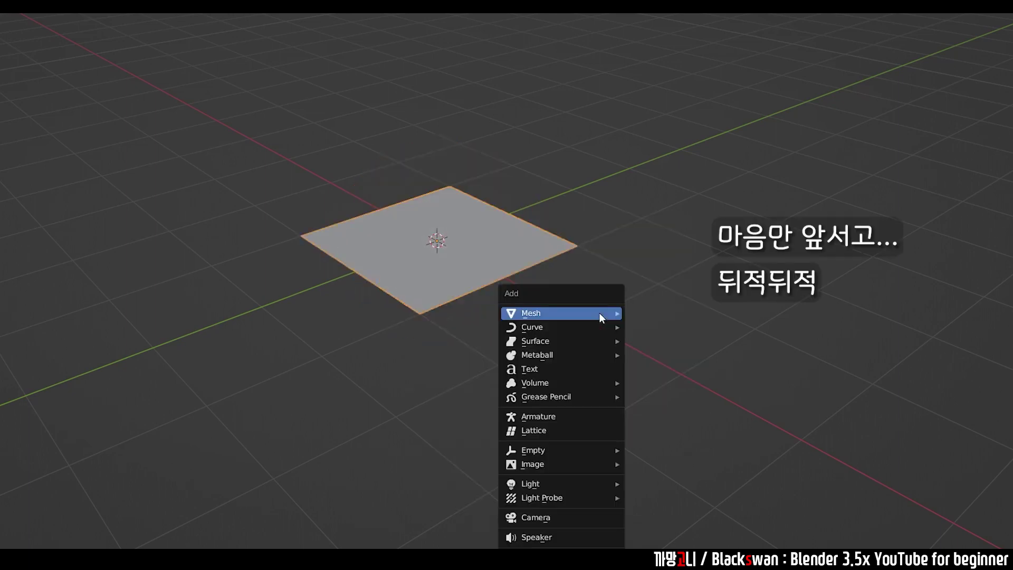
click(645, 364)
key(s)
click(486, 318)
scroll(628, 274, up, 4)
key(Tab)
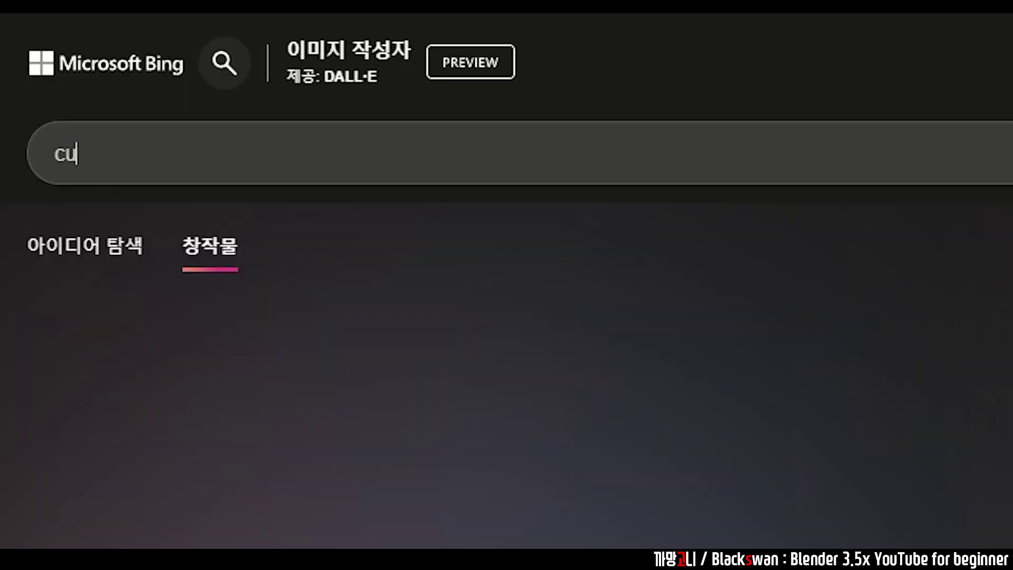
text(te cat, making coffee)
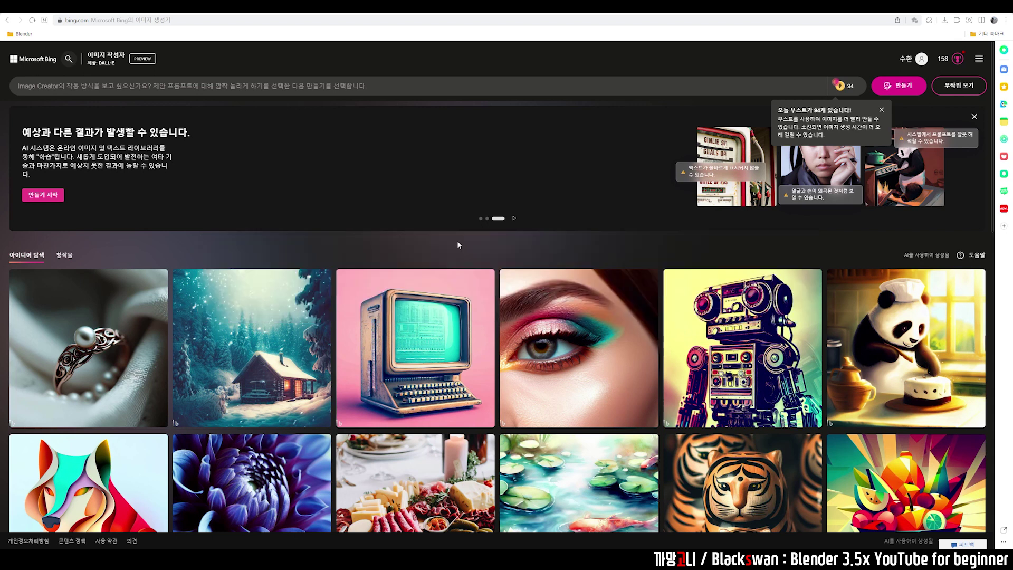
- Enter the prompt 'Cute Default Cube' and generate images from it
click(85, 85)
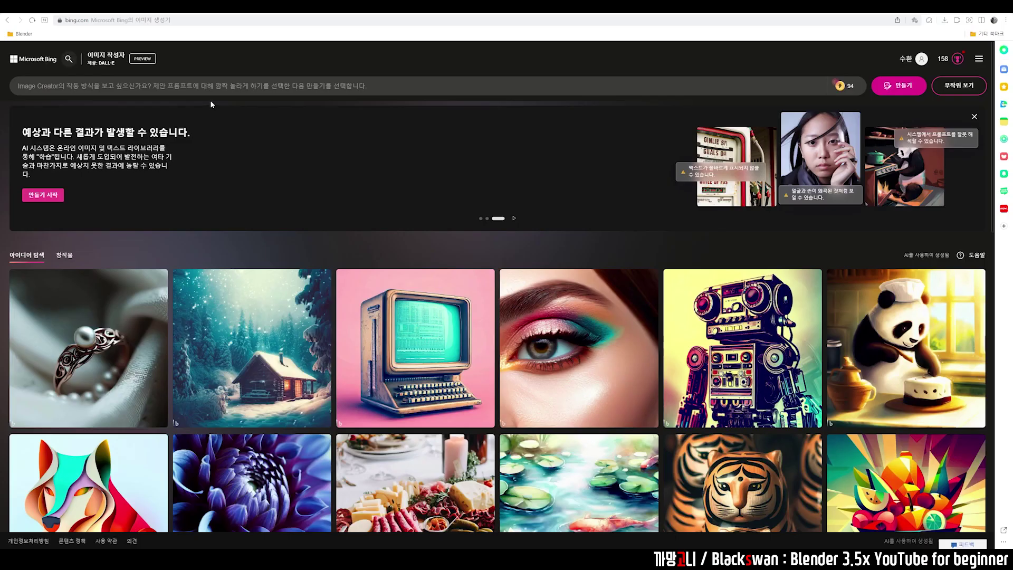
click(211, 87)
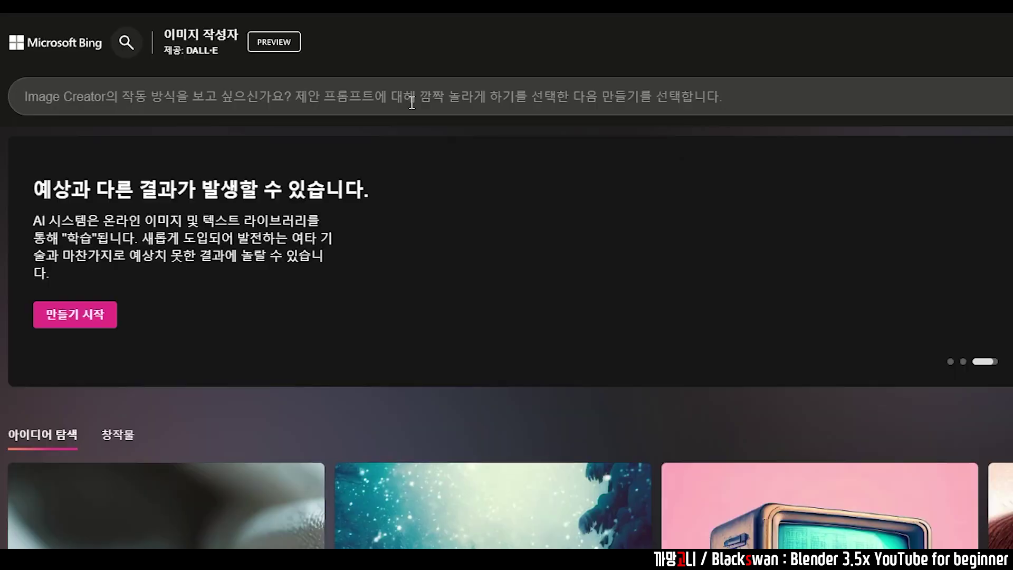
text(Cute Default Cube)
key(Return)
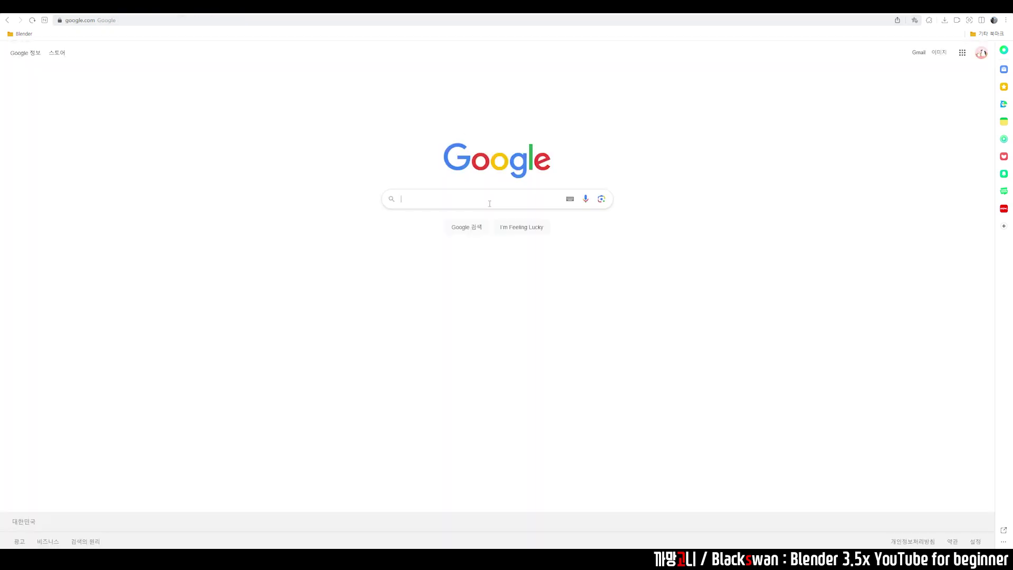
- Search Google for 'bing image creator' and open the Image Creator from Microsoft Bing result
text(bing image craf)
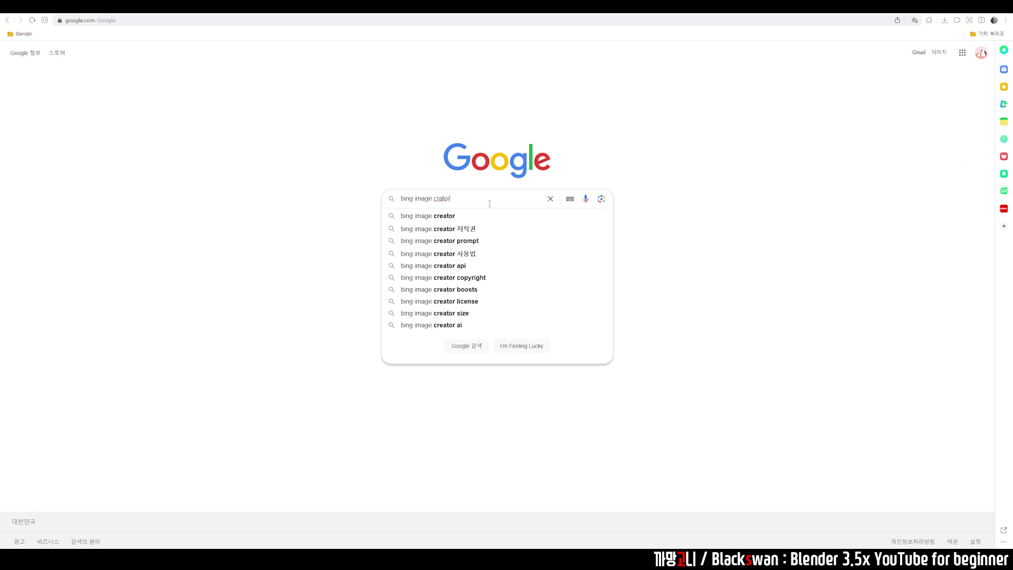
click(475, 216)
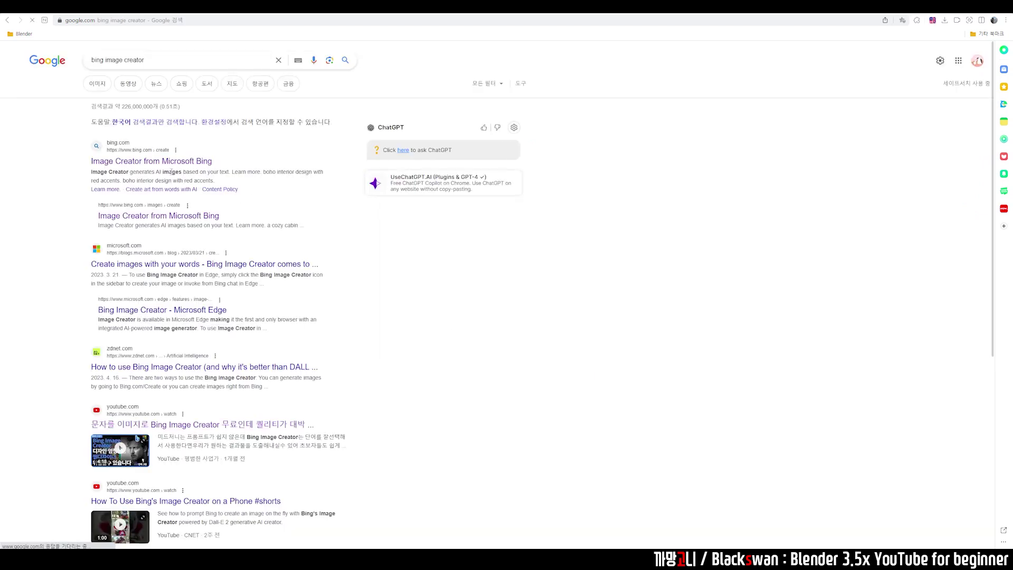
click(134, 162)
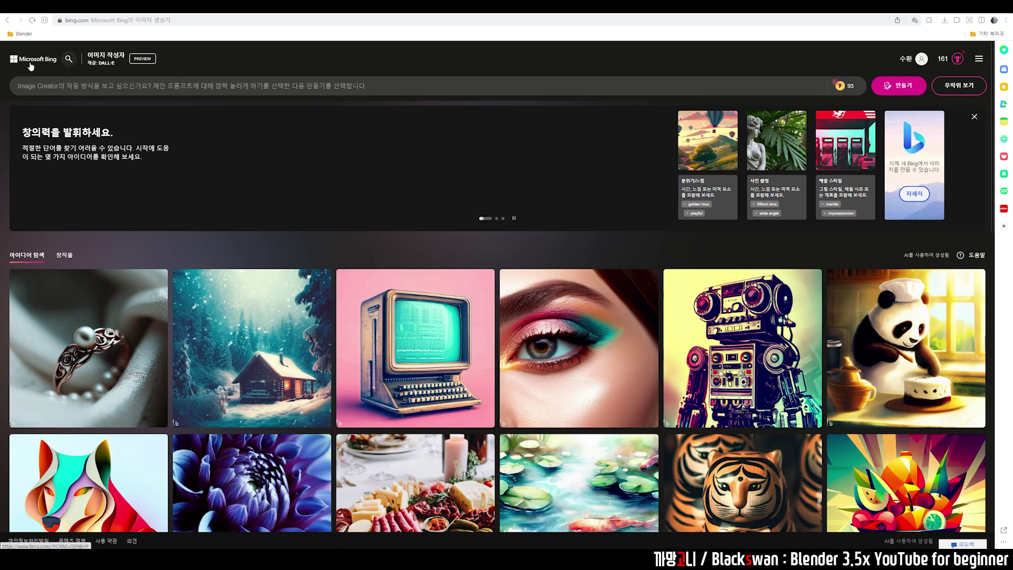
click(95, 85)
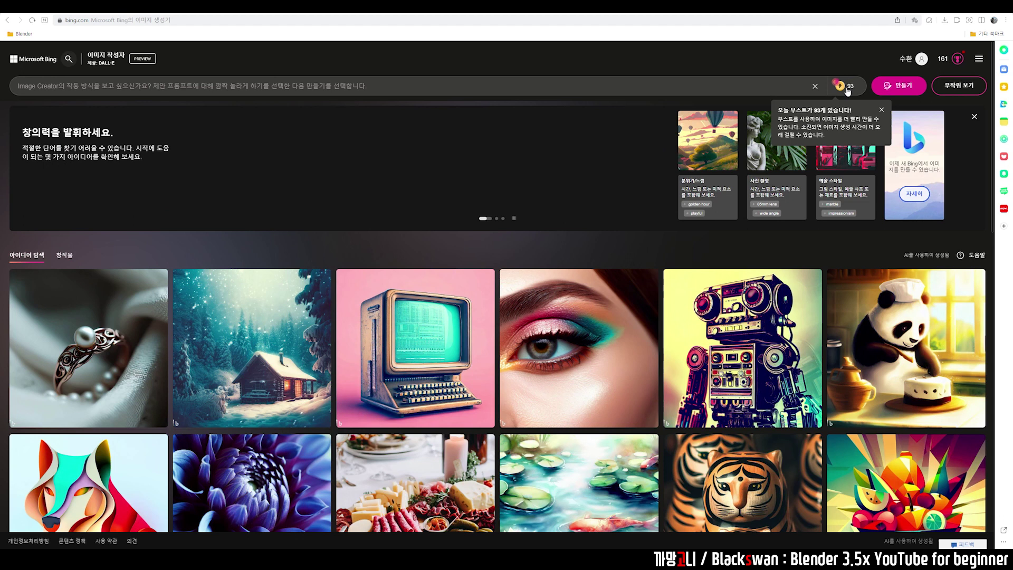
click(230, 85)
text(fdfd)
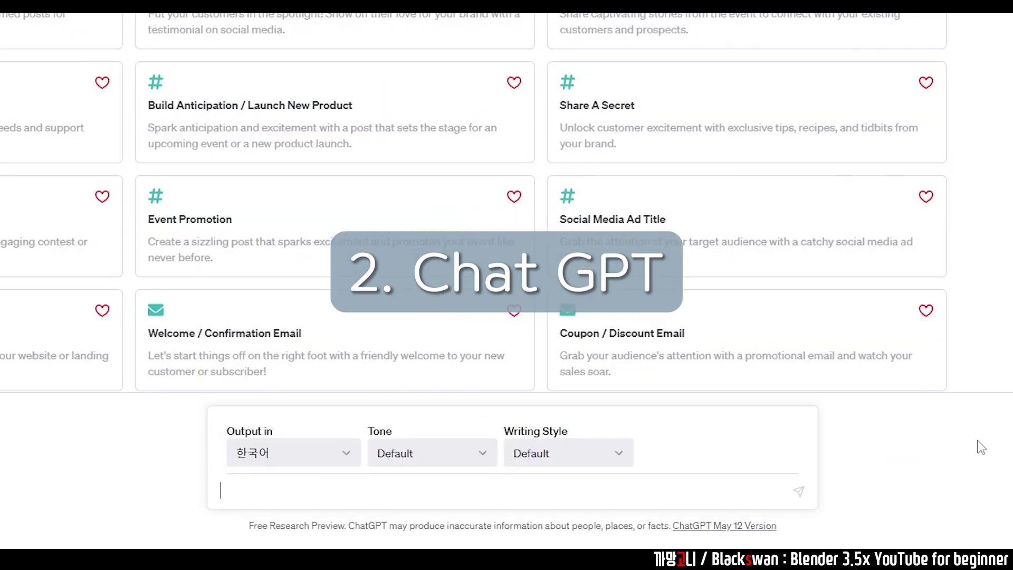
- Ask ChatGPT '오늘 저녁은 뭘 먹으면 좋을까' about what to eat for dinner tonight
text(오늘 저녁은 뭘 먹으면 좋을까)
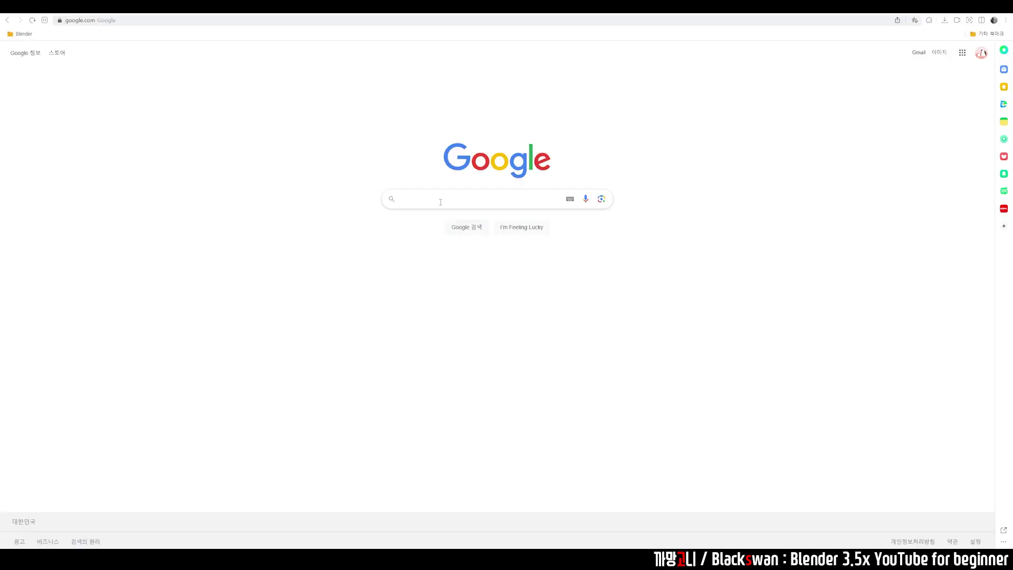
- Search 'chat gpt' and reach ChatGPT via OpenAI's Introducing ChatGPT page, reloading after the connection error
text(hat gpt)
key(Return)
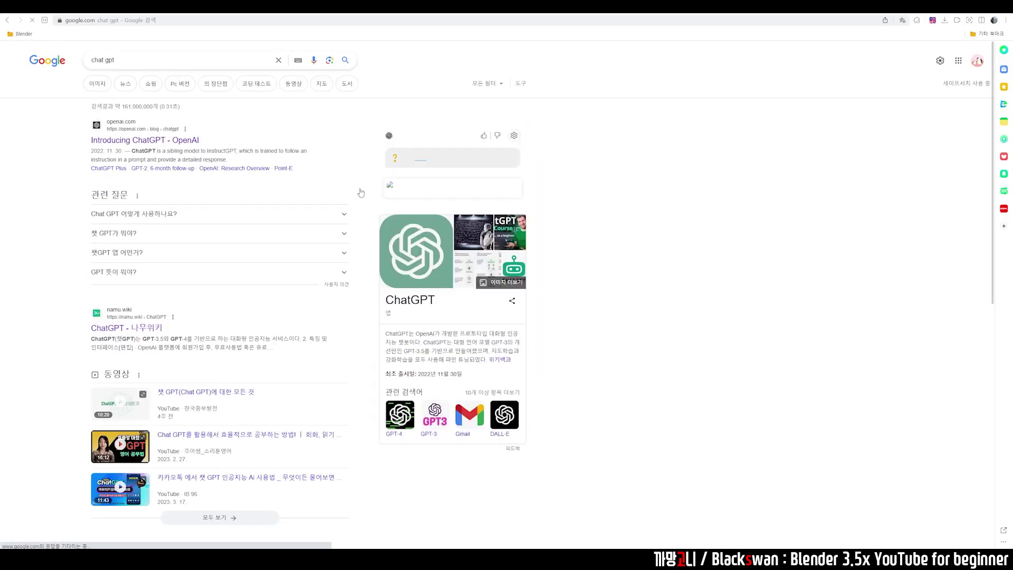
click(175, 141)
key(F5)
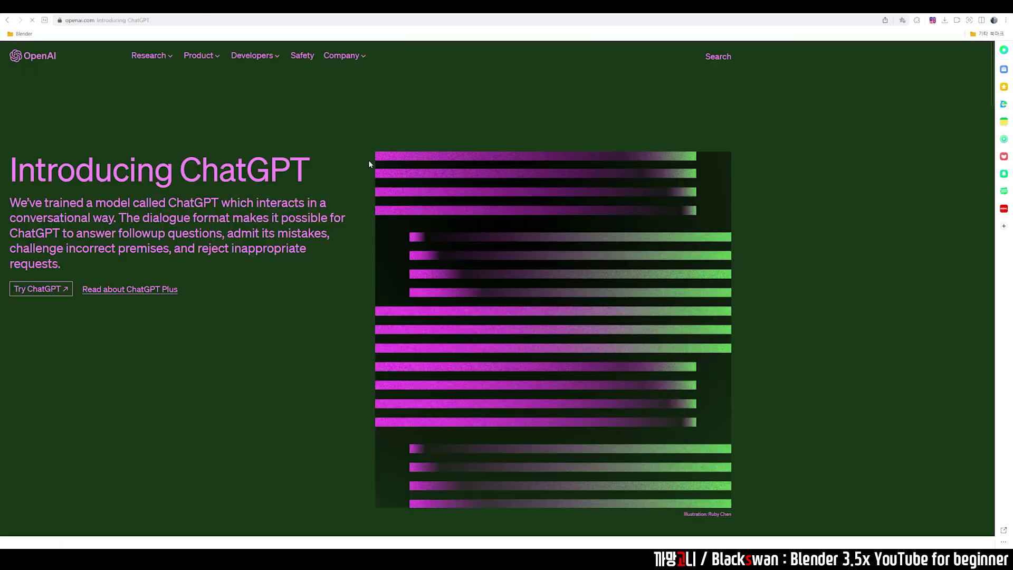
click(42, 296)
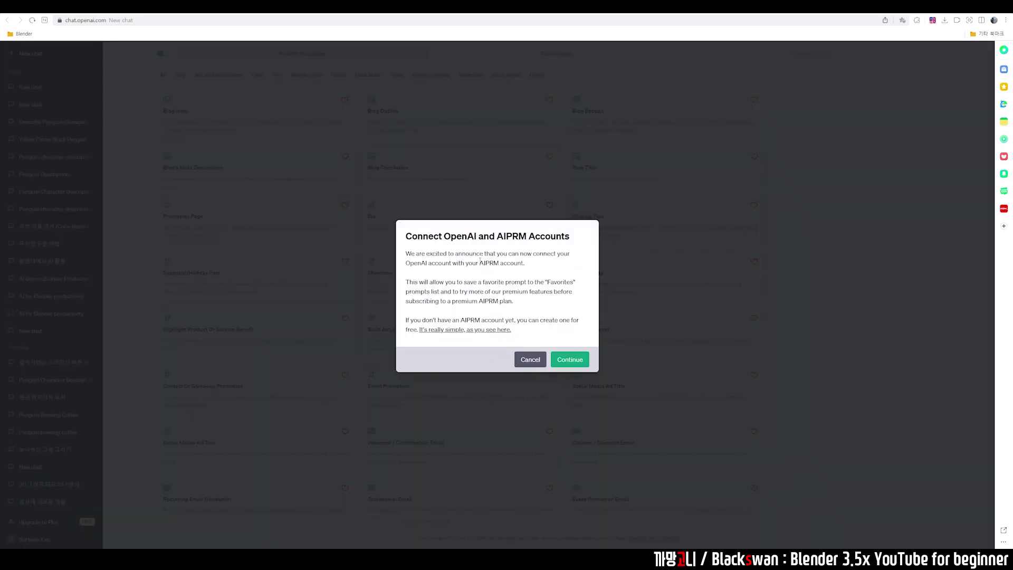
- Dismiss the account notice and paste the prepared Korean penguin-logo description into the message box
click(528, 359)
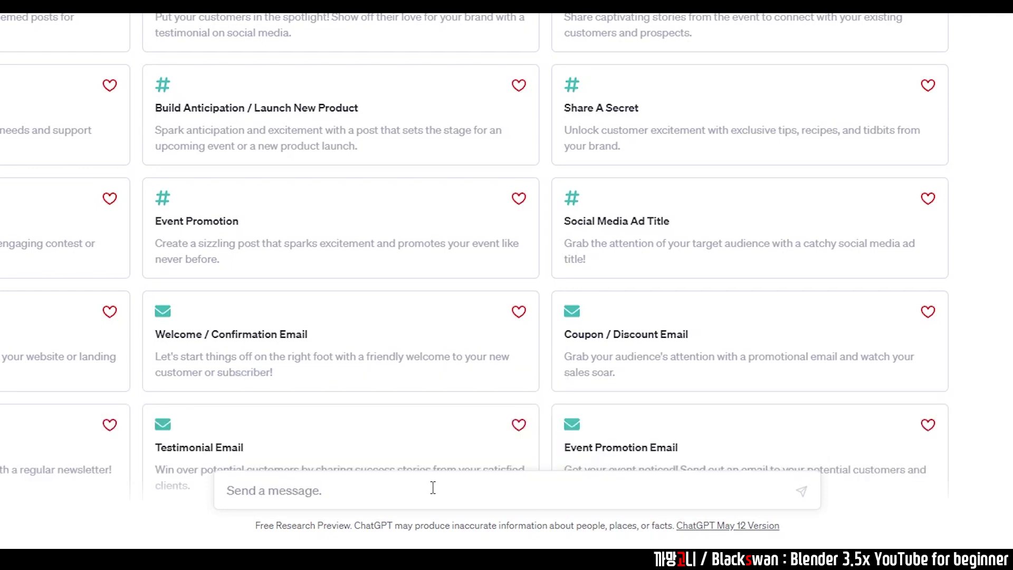
text(흰색 배경에 노란색 동그라미가 있고, 노란색 동그라미 안에 검은색 펭귄 캐릭터가 있어. 빨간 부리와 흰 눈동자에 작은 검은 눈동자가 있어. 그리고 정수리 위에는 새싹 잎 2개가 달려있어. 가장 위에 보라색 물음표가 떠있어. 이 내용을 "형용사, 명사, 동사, 스타일" 을 잘 살려서 영어로 요약해줘.)
scroll(431, 467, up, 1)
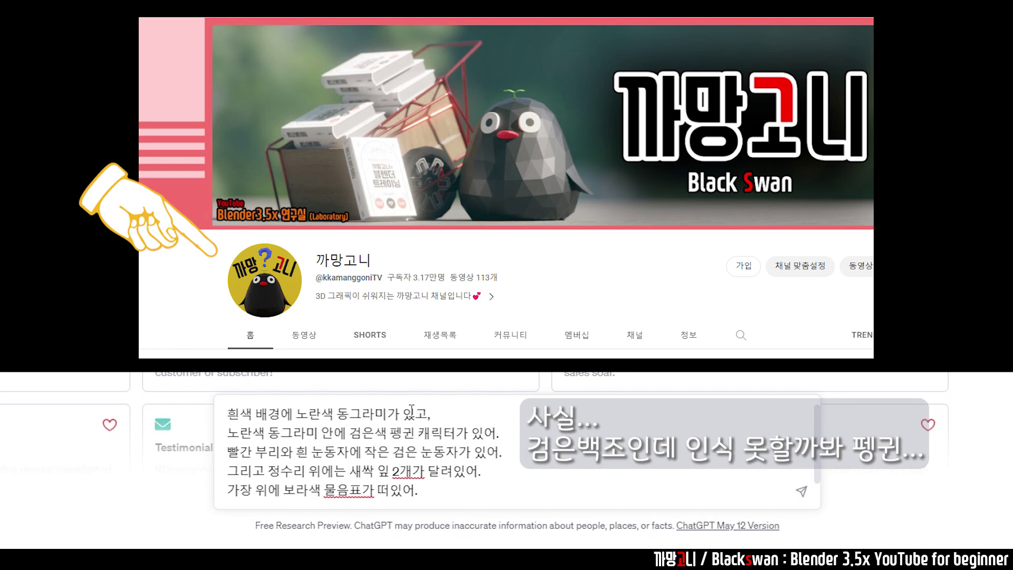
- Add the request to summarize it in English keeping adjectives, nouns, verbs and style, and send
key(shift+Return)
text(이 내용을 "형용사, 명사, 동사, 스타일" 을 잘 살려서 영어로 요약해줘.)
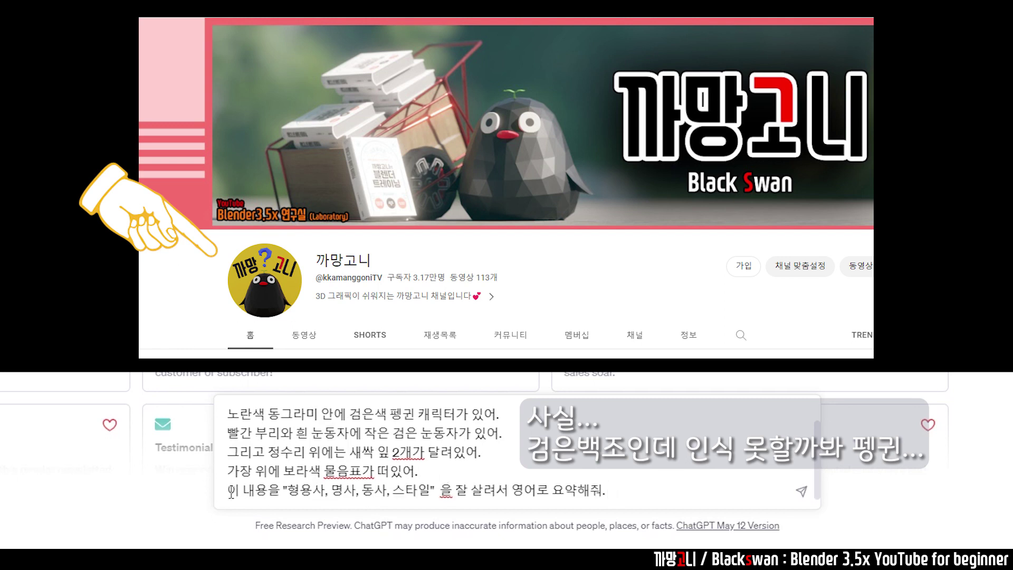
drag(231, 491, 279, 490)
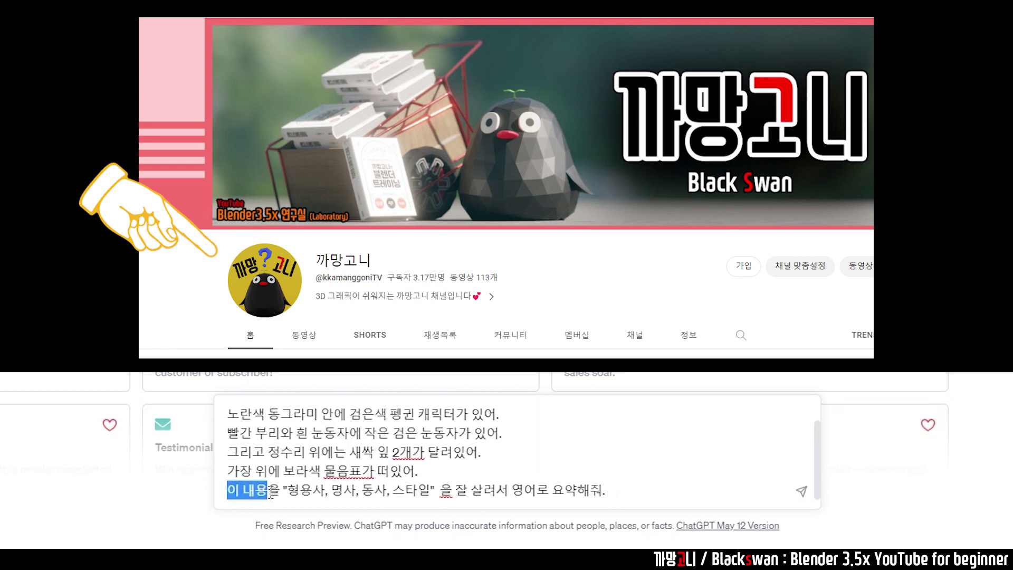
click(299, 483)
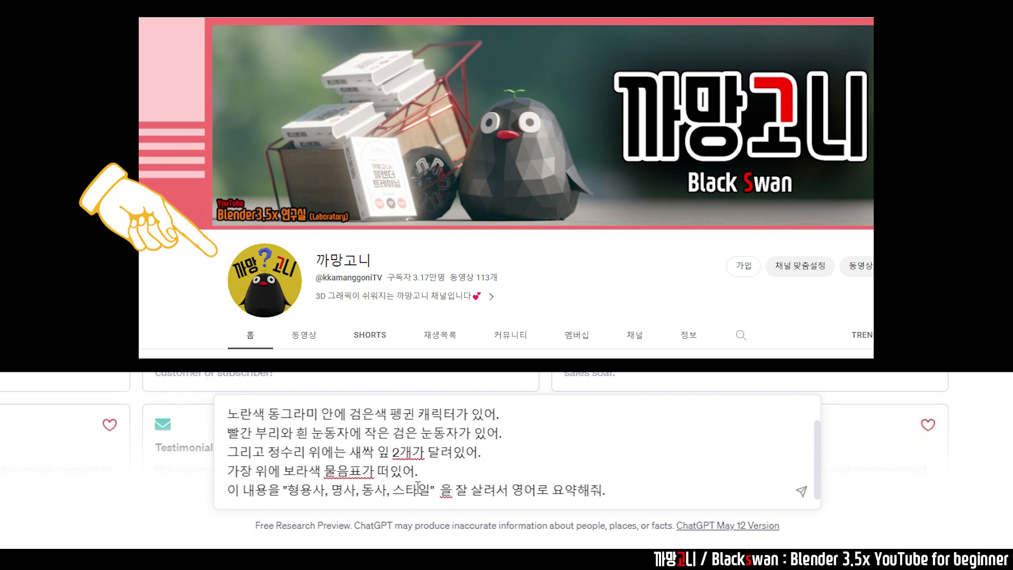
click(608, 491)
key(Up)
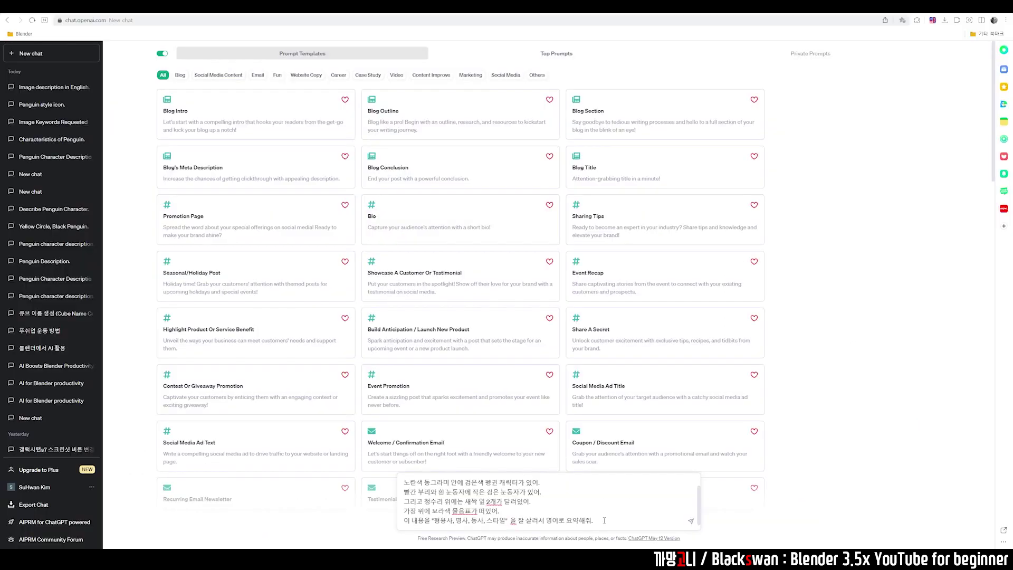
key(Return)
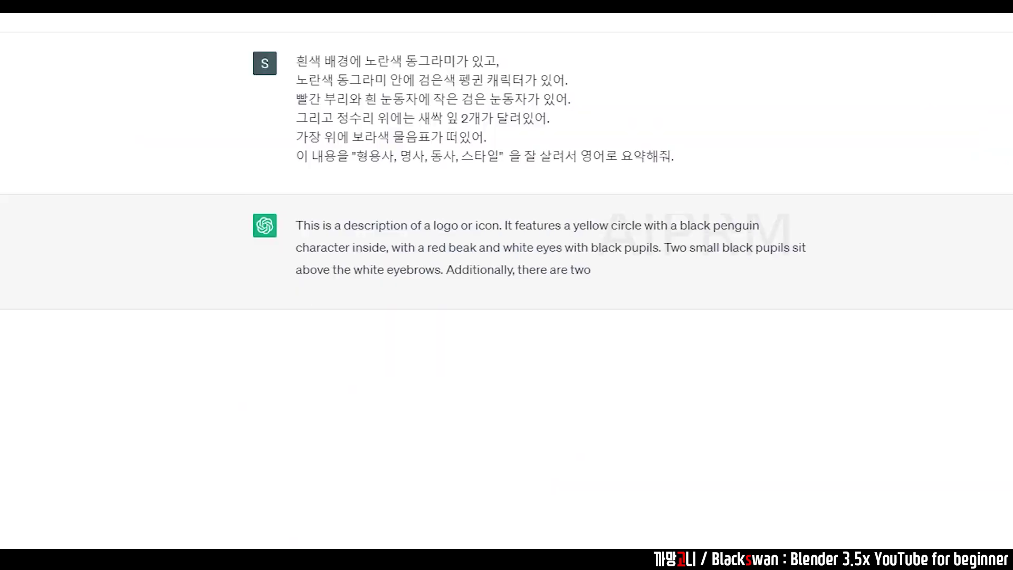
- Regenerate ChatGPT's English penguin-logo description and select the full new answer to copy
drag(508, 225, 556, 291)
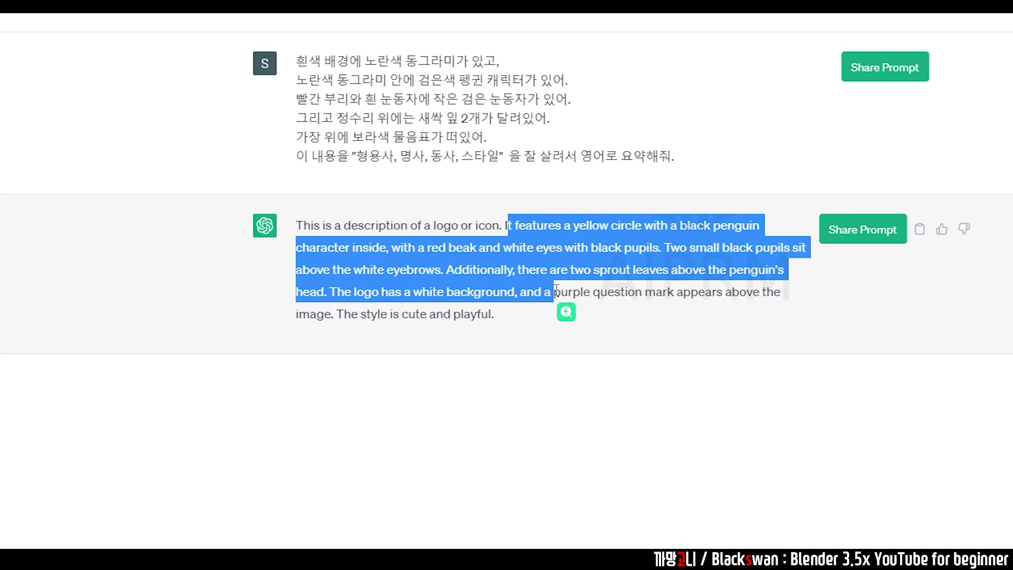
click(331, 274)
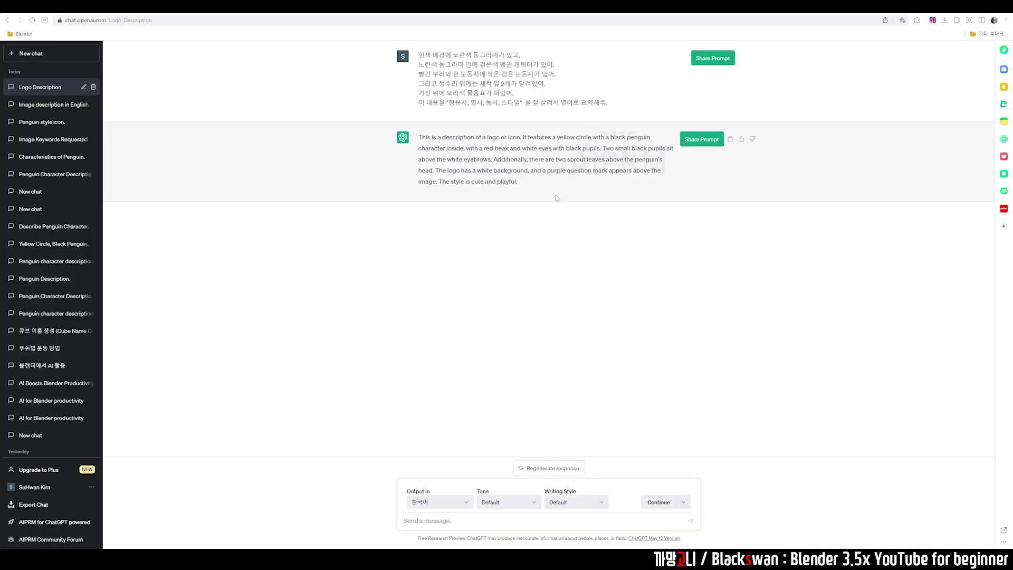
click(540, 474)
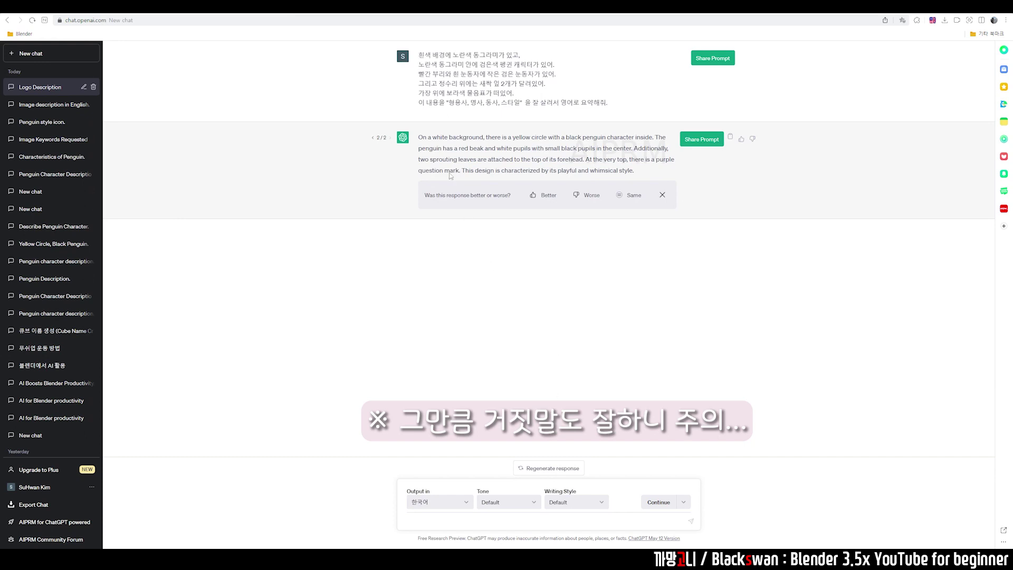
drag(421, 139, 655, 170)
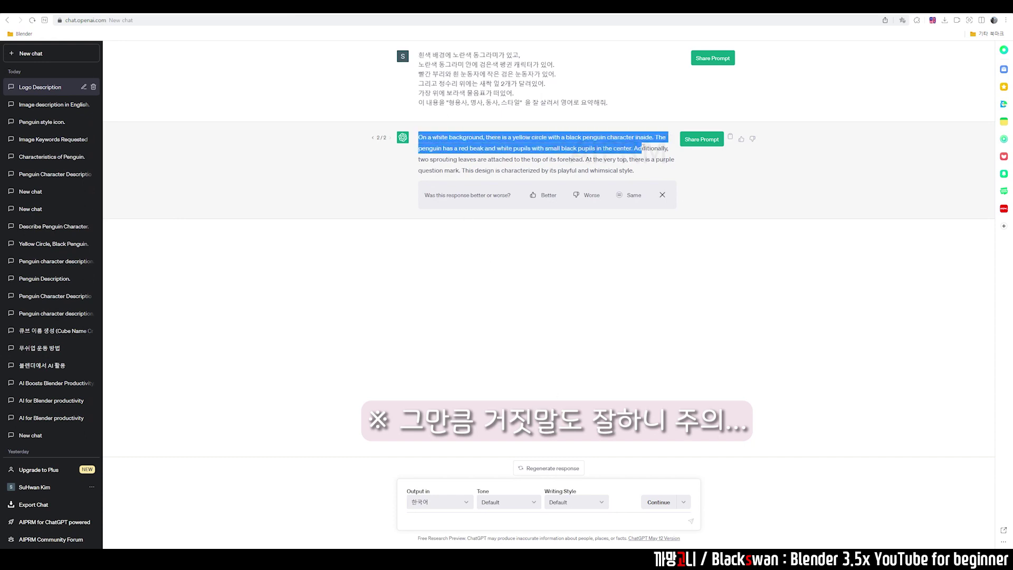
click(458, 151)
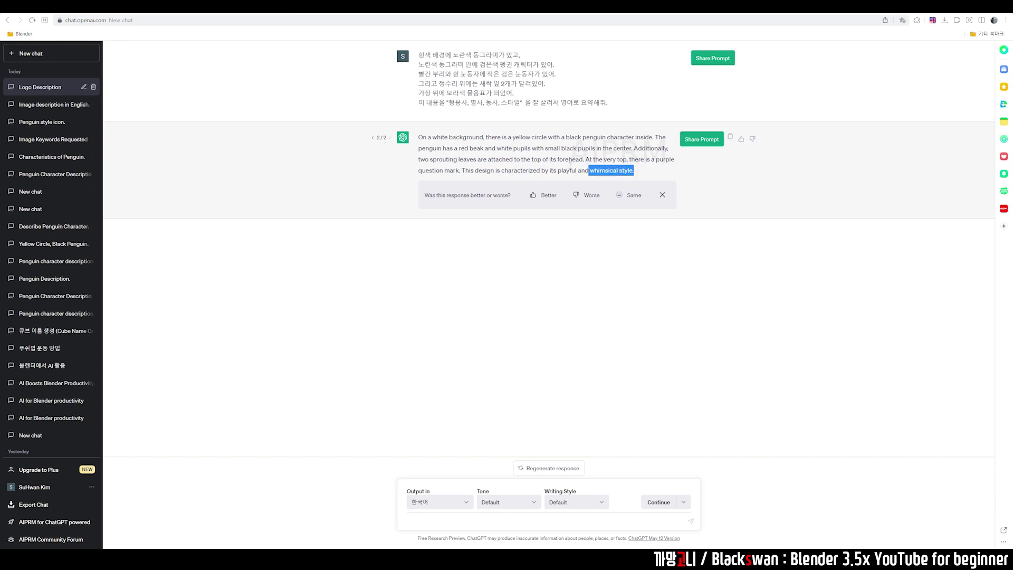
drag(590, 167, 433, 143)
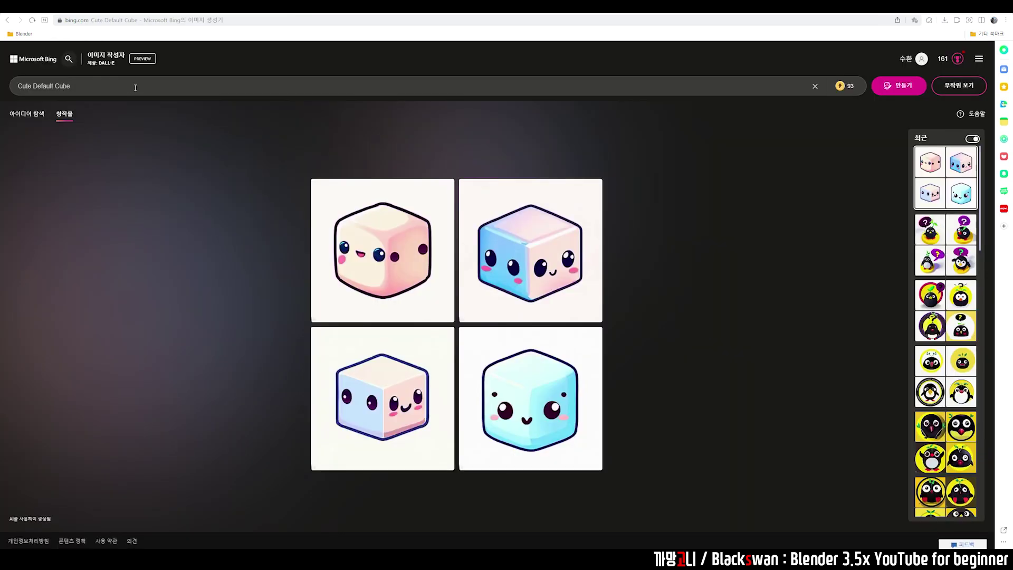
triple_click(154, 94)
- Paste ChatGPT's penguin description as the prompt, generate four logos, then clear the prompt
text(On a white background, there is a yellow circle with a black penguin character inside. The penguin has a red beak and white pupils with small black pupils in the center. Additionally, two sprouting leaves are attached to the top of its forehead. At the very top, there is a purple question mark. This design is characterized by its playful and whimsical style)
key(Return)
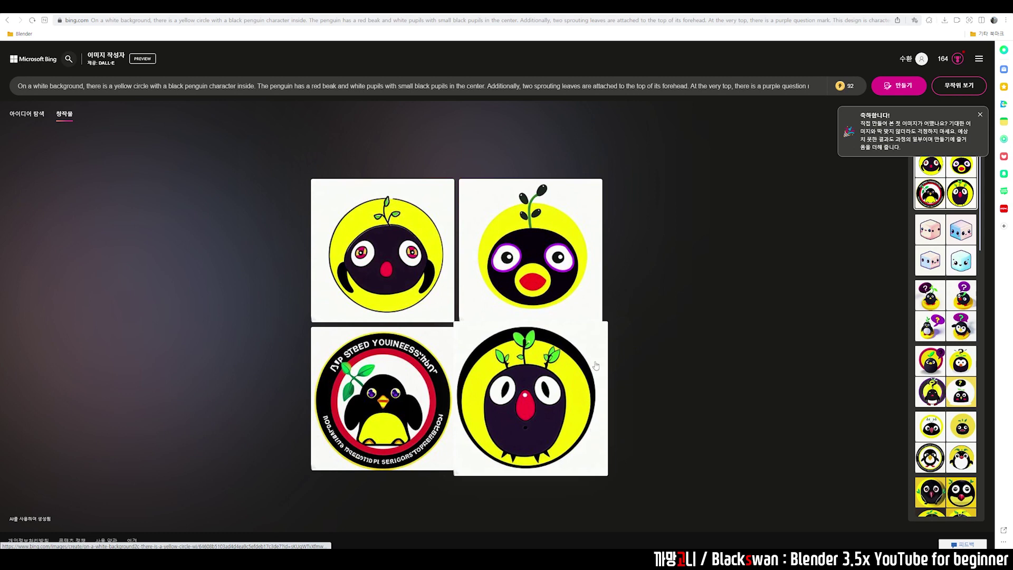
triple_click(559, 89)
key(BackSpace)
- Generate 'cute cat, making coffee' images, then rerun with 'isometric, highquality, 8k, 3d rendering' appended
text(cute cat)
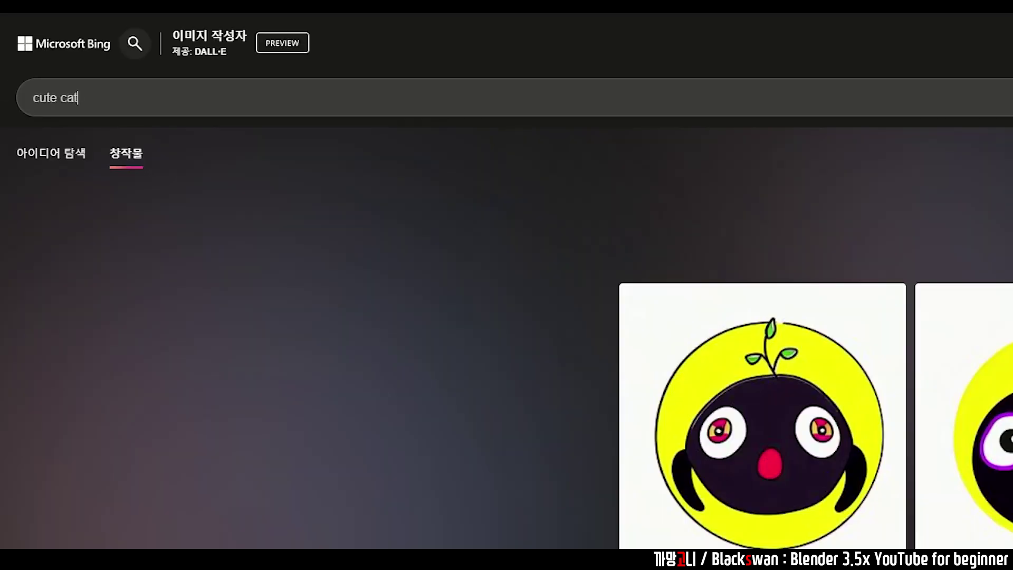
text(, )
text(making cu)
text(ffee)
key(Return)
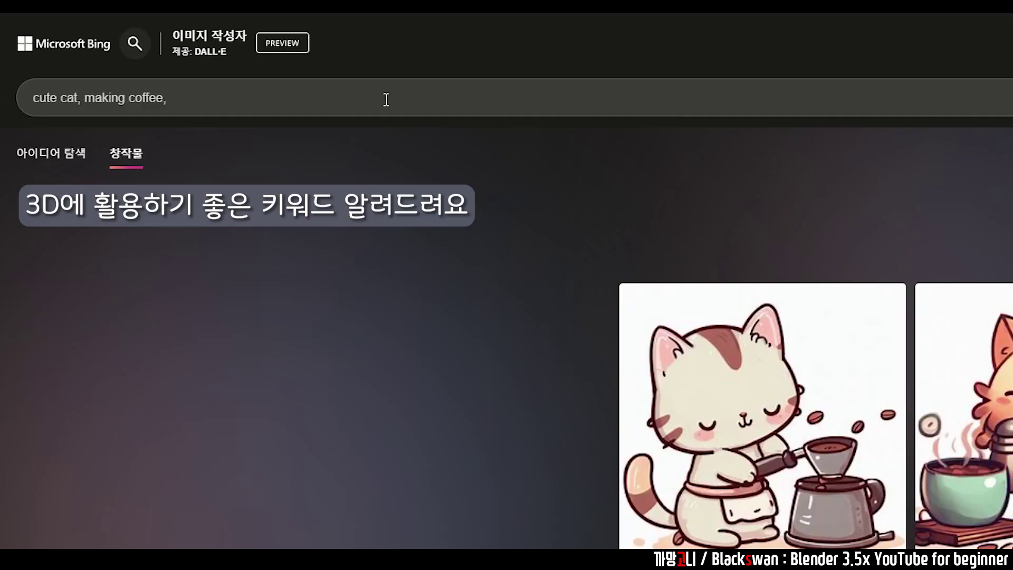
text(iso)
key(BackSpace)
key(BackSpace)
key(BackSpace)
text(isometric, gi)
key(BackSpace)
key(BackSpace)
text(highquality, )
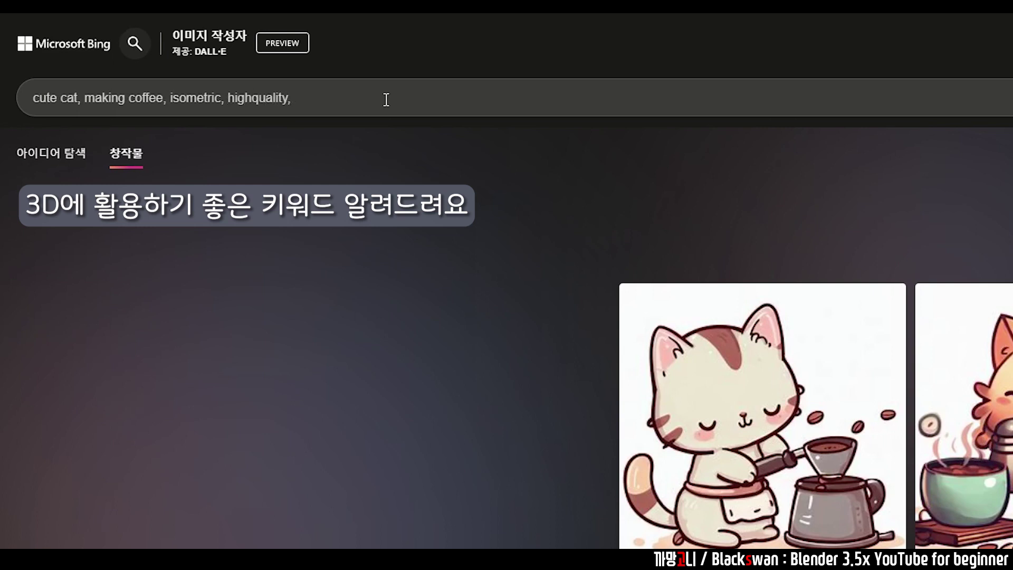
text(8k, 3d rendering)
key(Return)
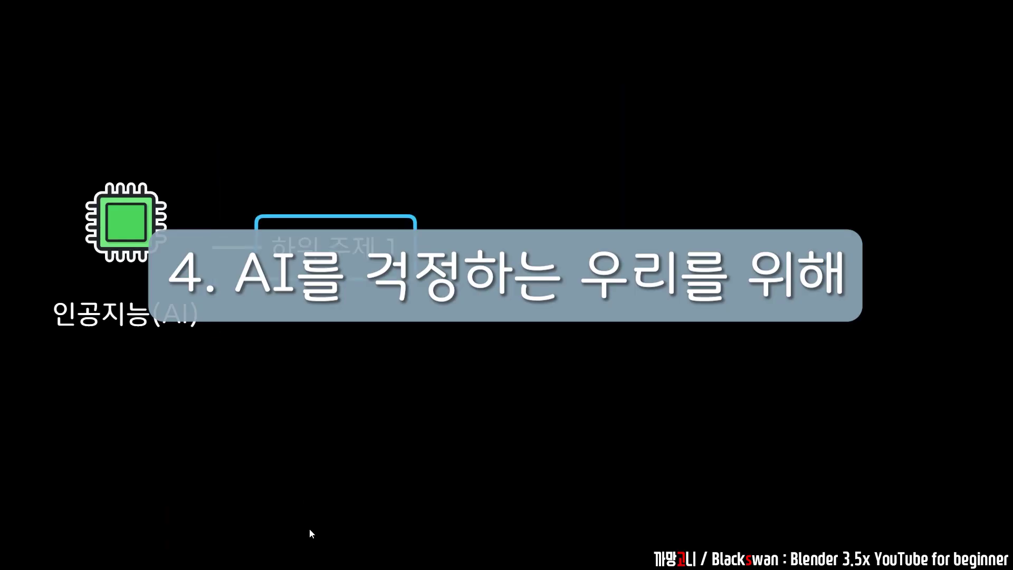
- Add branches '이미 AI는 등장...', 'AI가 두려움' and 'AI를 다루는 능력을' with child '갖춘 사람들'
text(이미 )
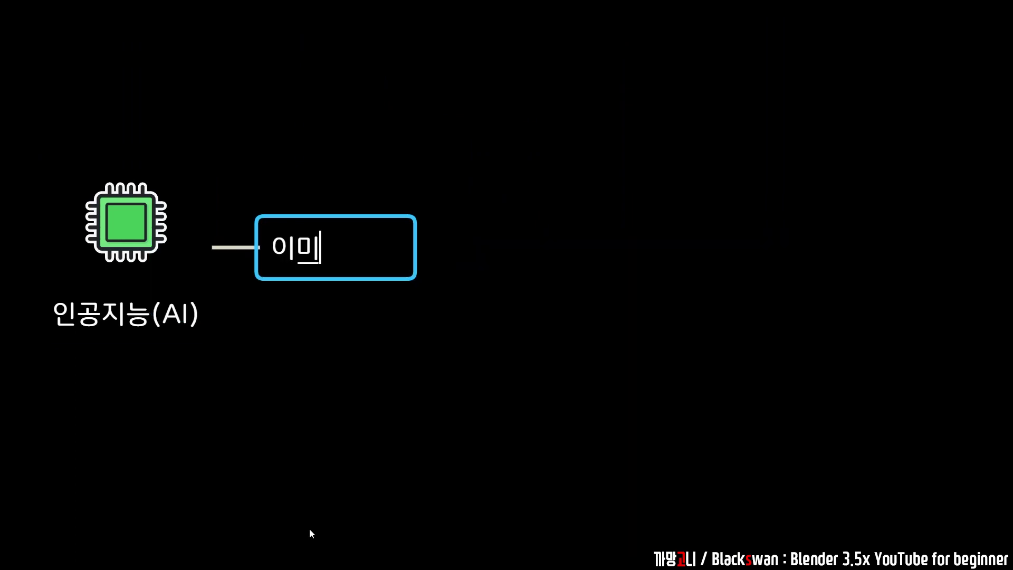
text(AI는 등장...)
key(Return)
text(AI)
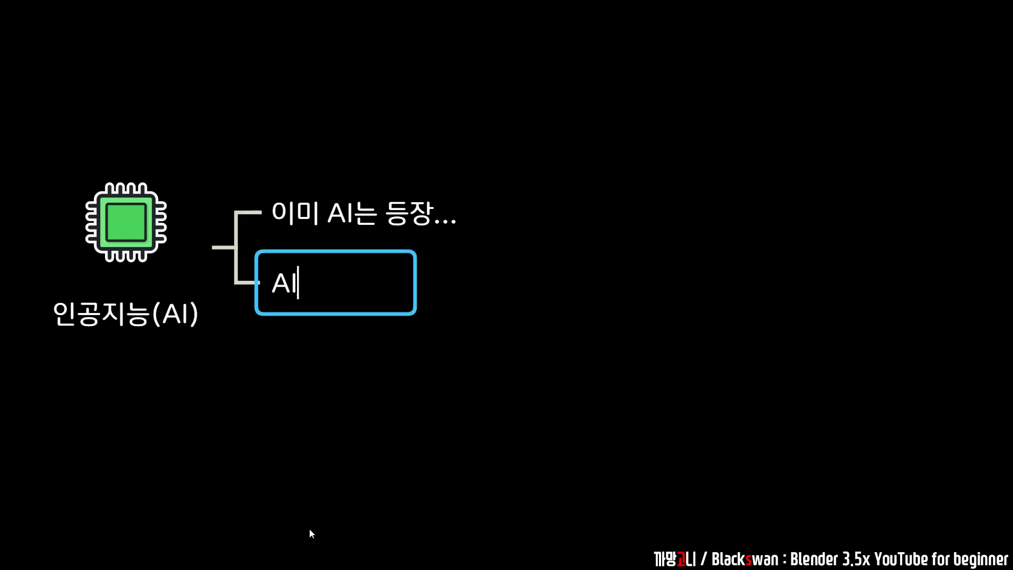
text(가 두려움)
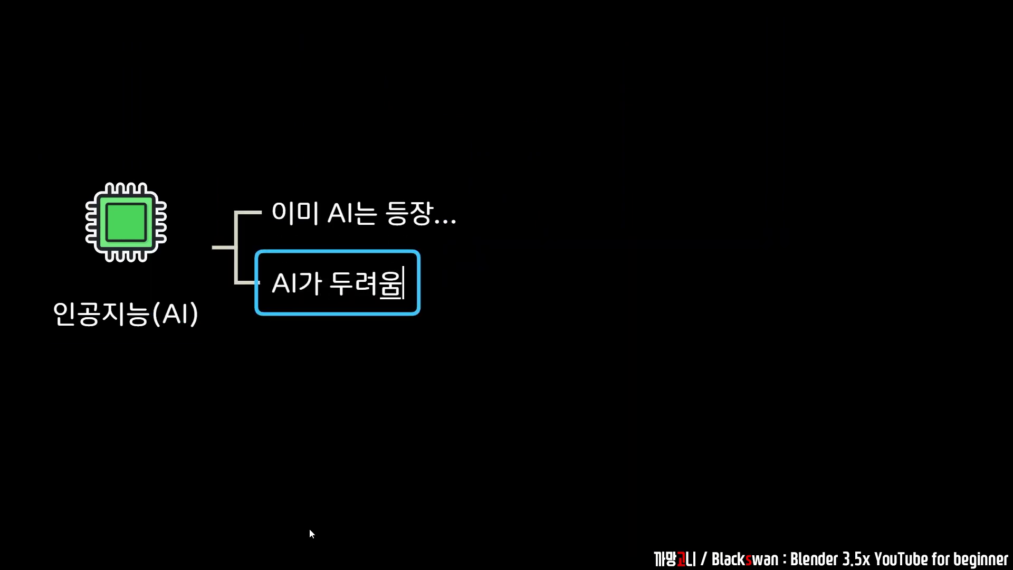
key(Return)
text(AI를 다루는 능려)
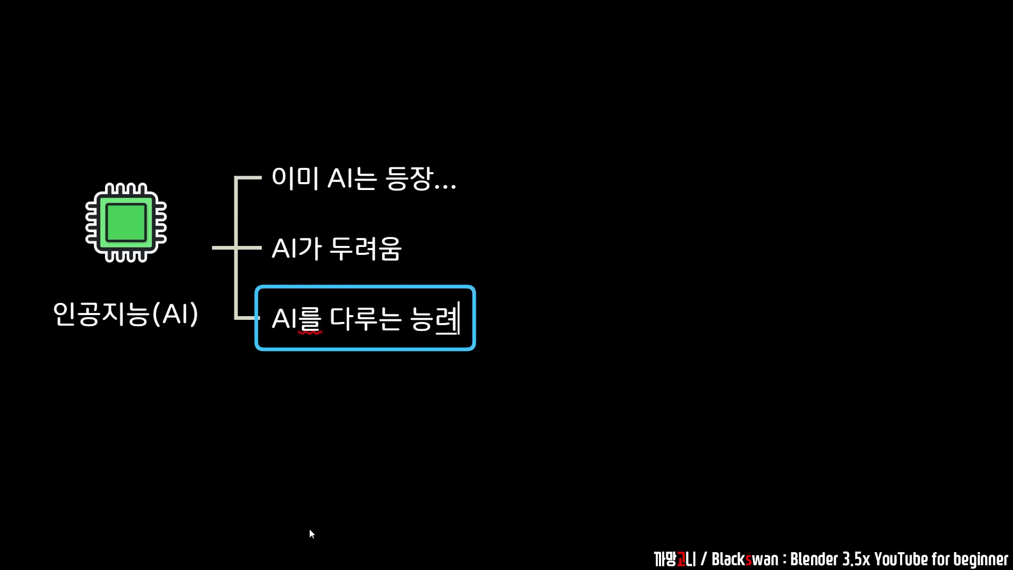
key(BackSpace)
key(BackSpace)
text(능력을)
key(Tab)
text(갖춘 사람들)
click(770, 449)
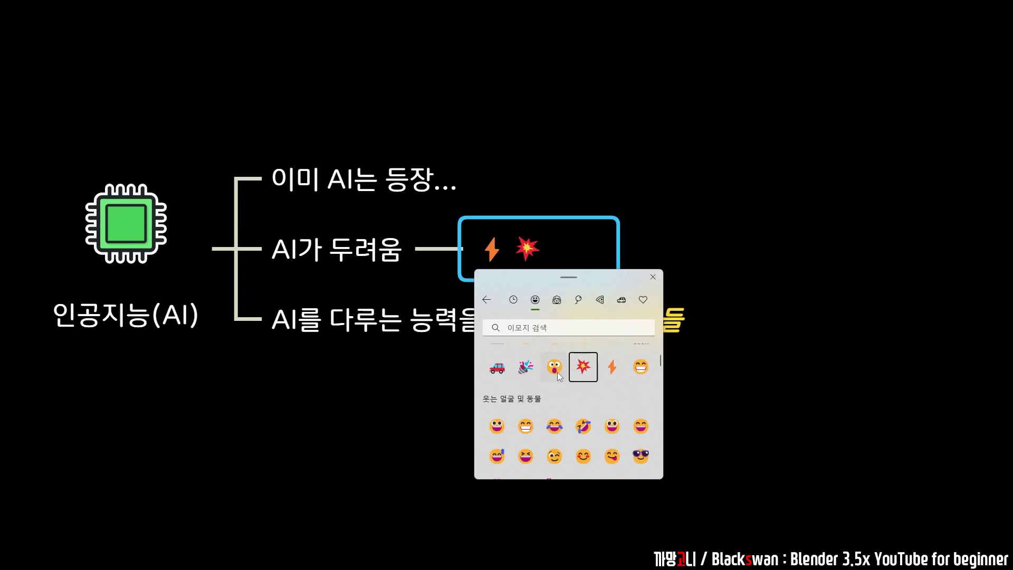
- Add follow-up nodes '위협' with a surprised emoji and '🥰또 다른 기회'
click(570, 367)
text(위협)
key(BackSpace)
key(BackSpace)
click(568, 344)
key(Tab)
text(🥰또 다른 기회)
key(Return)
- Click the empty canvas to end text editing of the node after '갖춘 사람들'
click(837, 430)
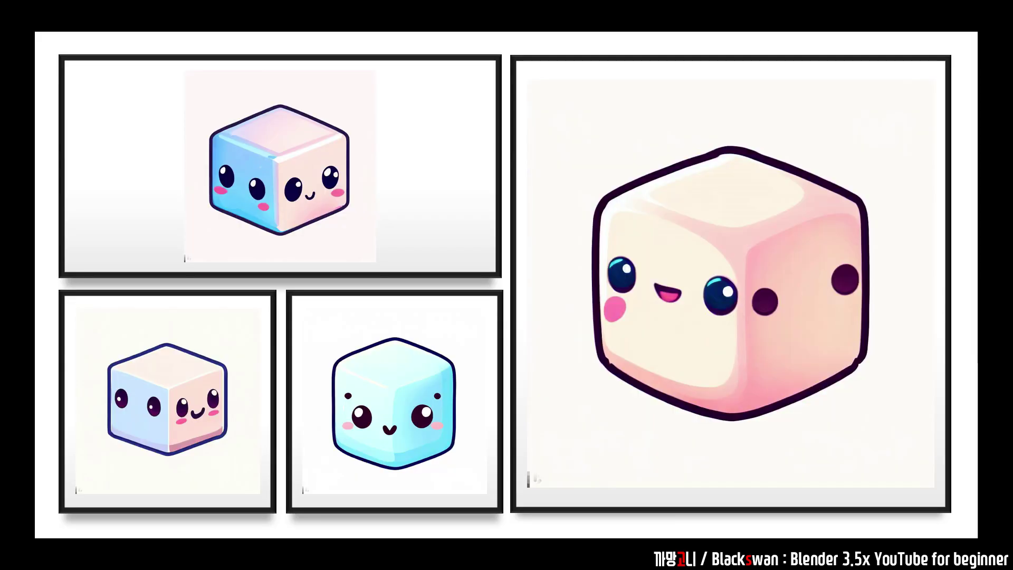